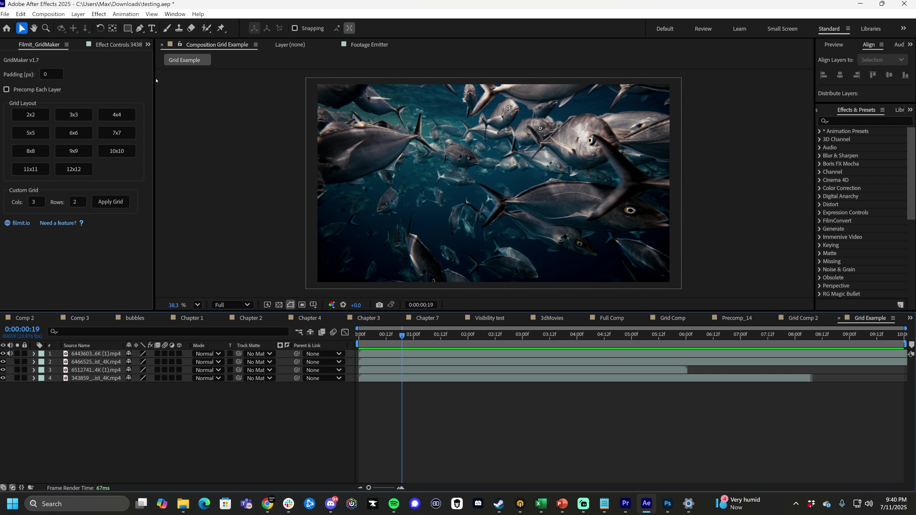
# Open the Filmit_GridMaker.jsxbin script and dock its floating window in the same group as Effect Controls
pyautogui.click(175, 14)
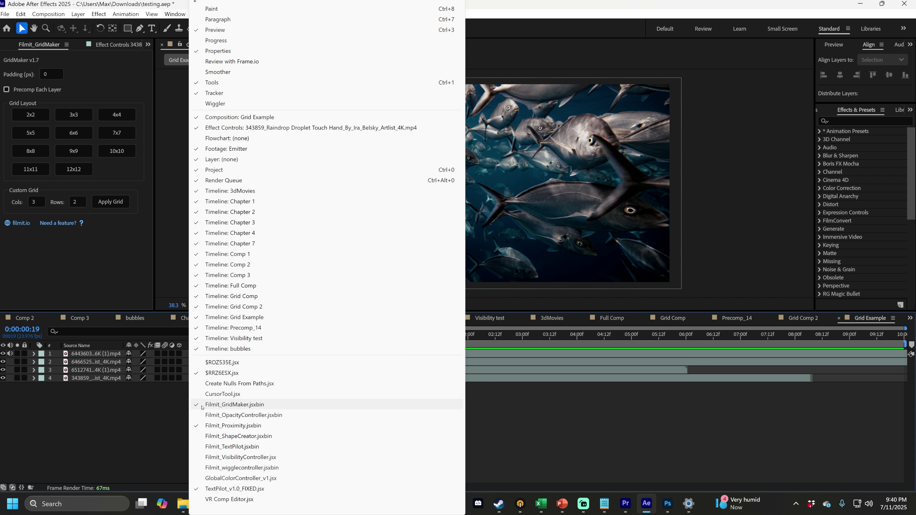
pyautogui.click(241, 404)
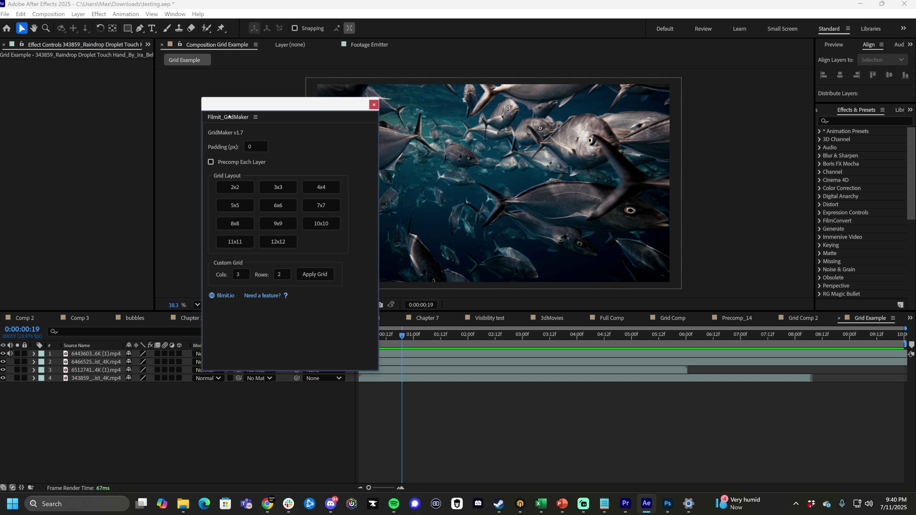
pyautogui.moveTo(229, 117); pyautogui.dragTo(97, 43)
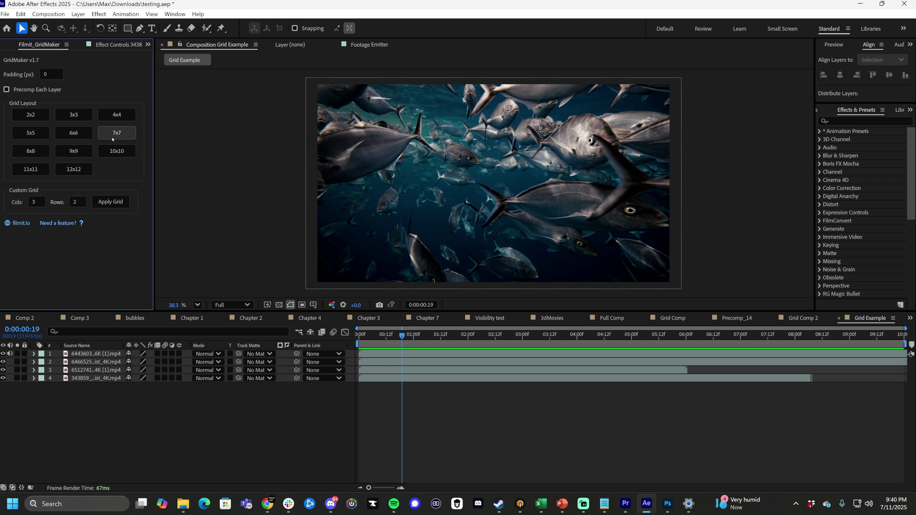
# Preview the stacked clips by hiding them from the first layer down, make all four visible again, and go to frame 20
pyautogui.press('pageup')
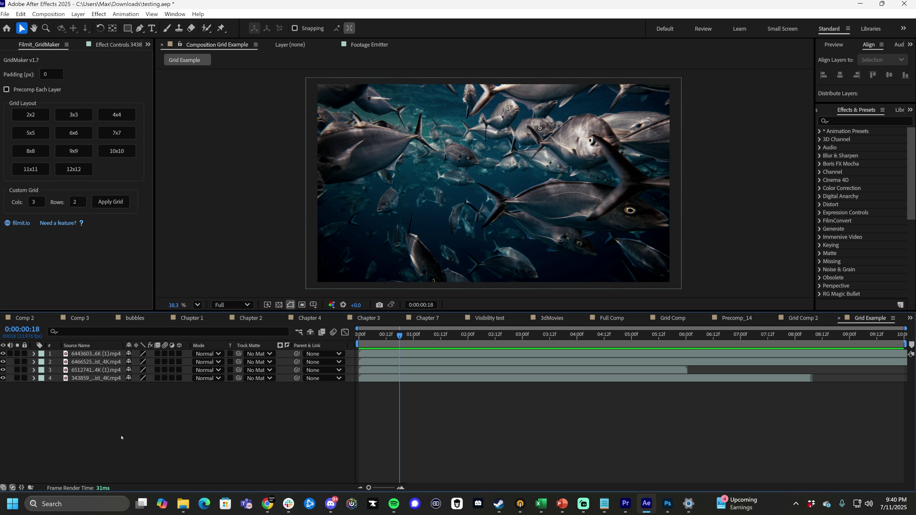
pyautogui.click(2, 354)
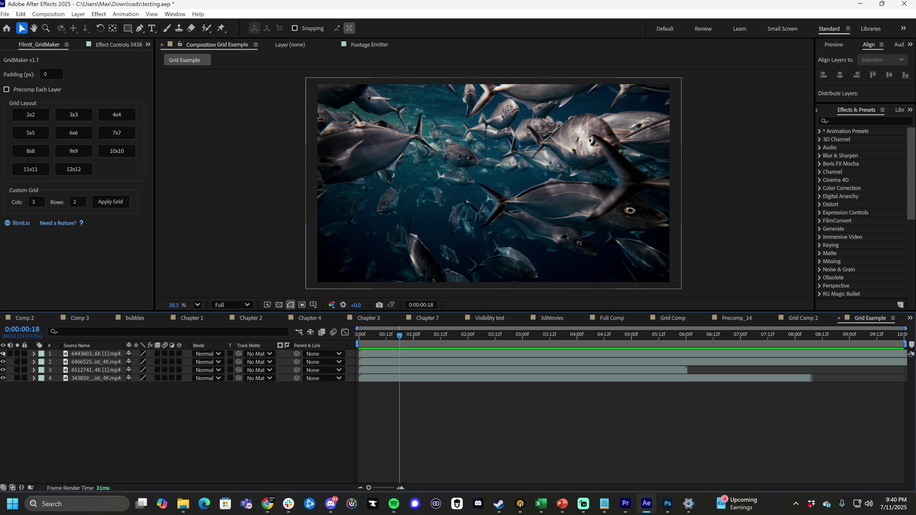
pyautogui.click(2, 362)
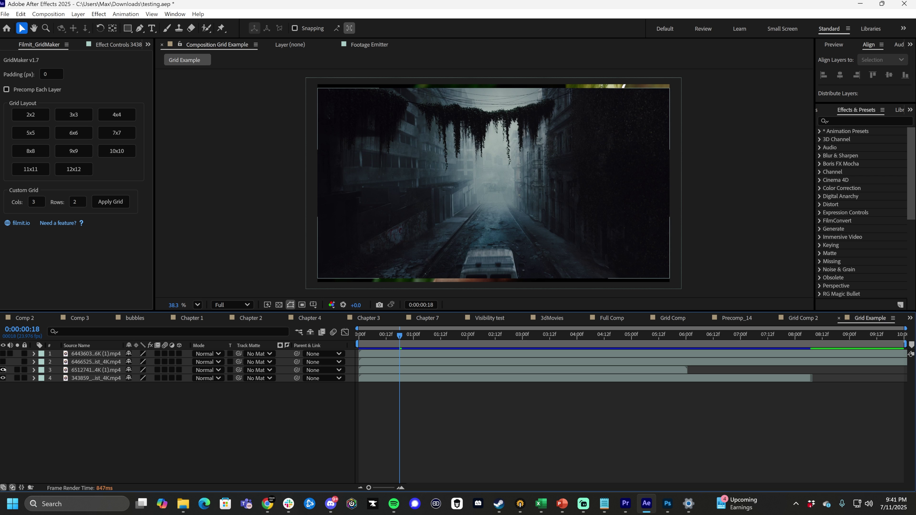
pyautogui.click(3, 370)
pyautogui.click(3, 378)
pyautogui.click(3, 379)
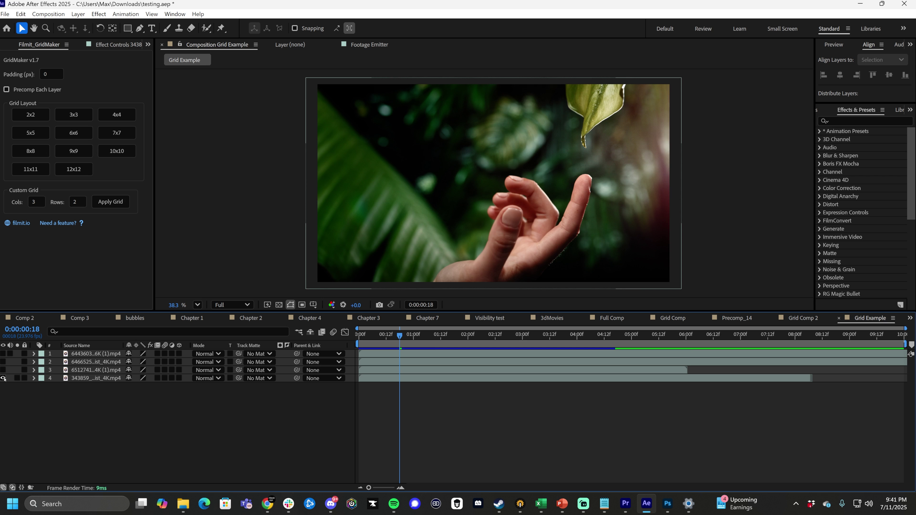
pyautogui.click(3, 370)
pyautogui.click(3, 362)
pyautogui.click(3, 353)
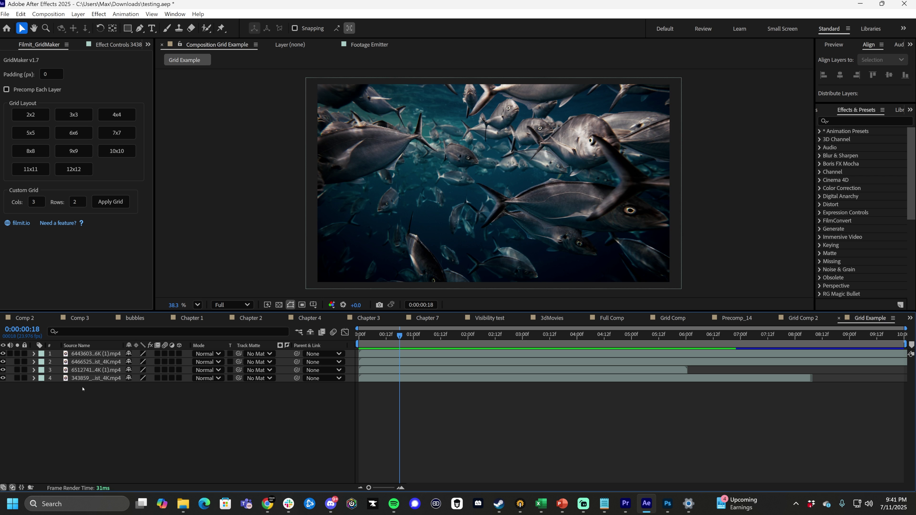
pyautogui.moveTo(400, 340)
pyautogui.mouseDown()
pyautogui.moveTo(425, 340)
pyautogui.moveTo(405, 339)
pyautogui.mouseUp()
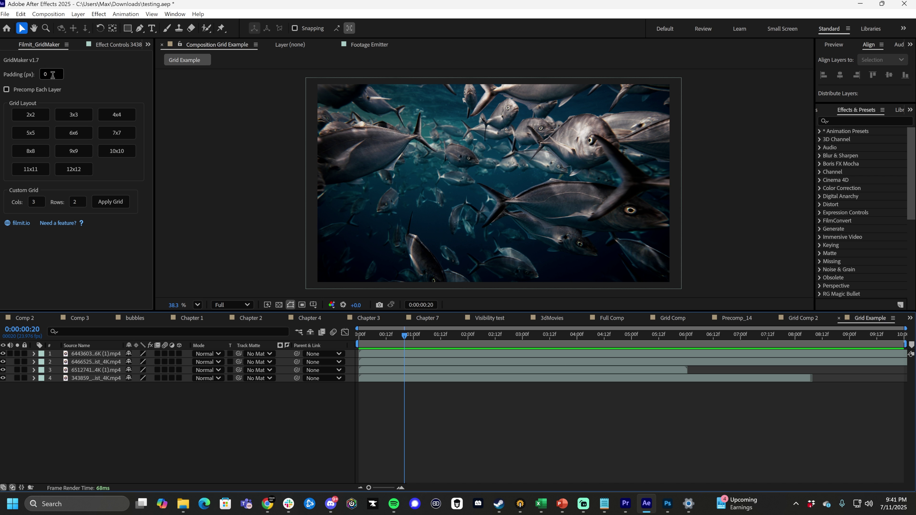
# Try a padding of 10 px, clear the padding value, and switch Precomp Each Layer on and back off
pyautogui.click(51, 75)
pyautogui.doubleClick(52, 75)
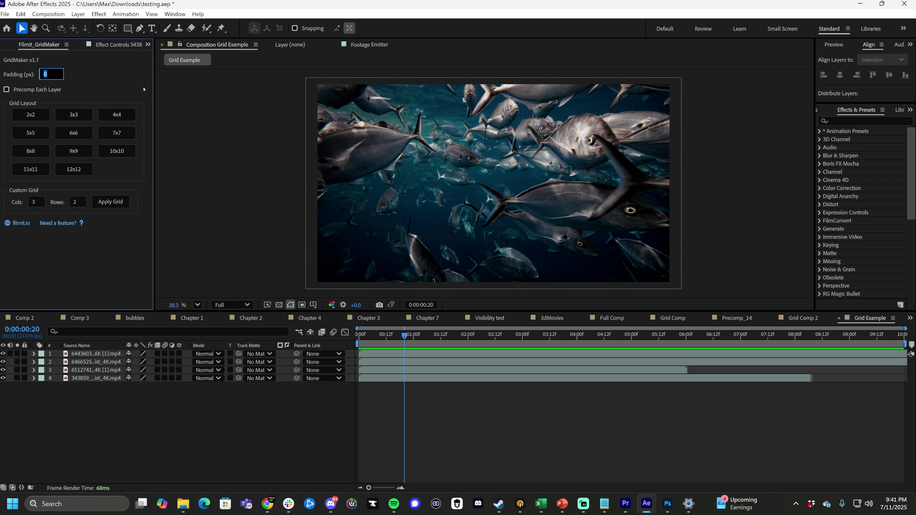
pyautogui.write('10')
pyautogui.doubleClick(46, 74)
pyautogui.press('BackSpace')
pyautogui.click(6, 89)
pyautogui.click(7, 89)
# Select all four video layers and arrange them in a 2x2 grid without padding
pyautogui.hotkey('ctrl', 'a')
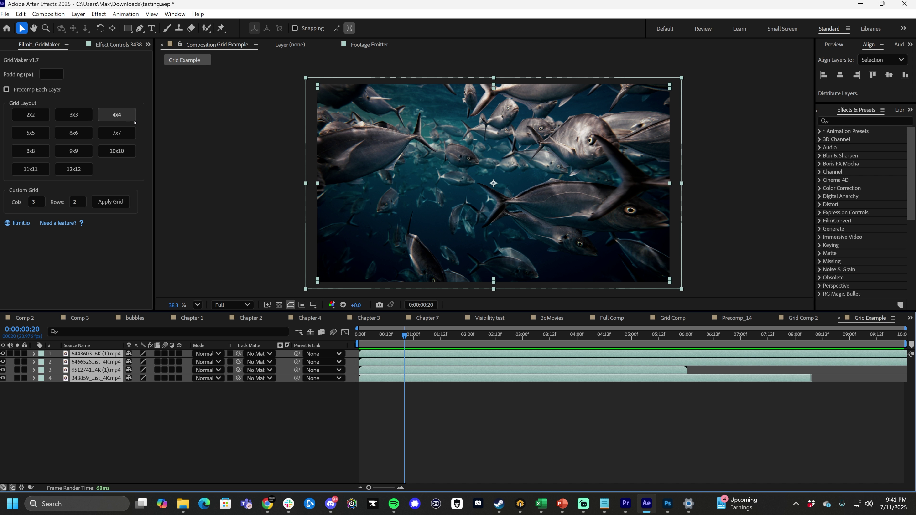
pyautogui.click(31, 115)
pyautogui.scroll(2, 555, 225)
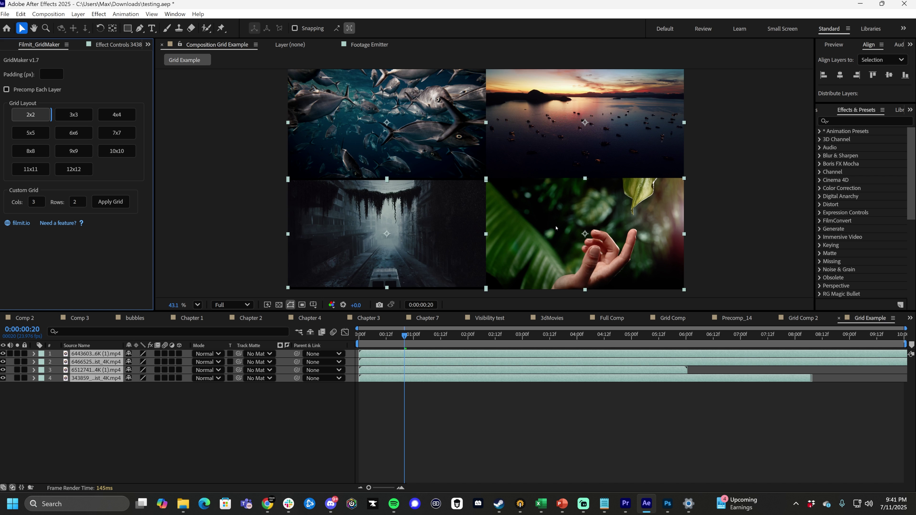
pyautogui.scroll(-2, 555, 226)
pyautogui.scroll(3, 555, 225)
pyautogui.scroll(-2, 554, 225)
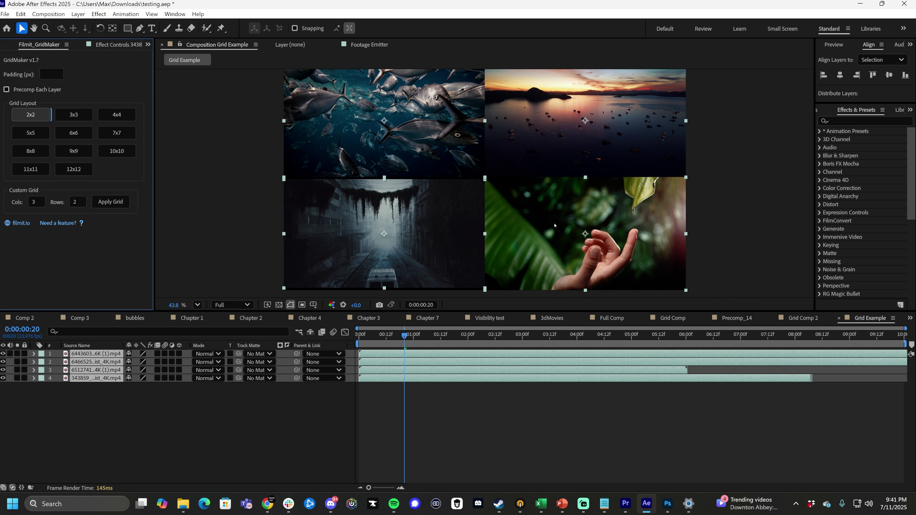
# Arrange the four clips in a 3x3 grid from their original full-frame state, and undo that arrangement
pyautogui.click(74, 115)
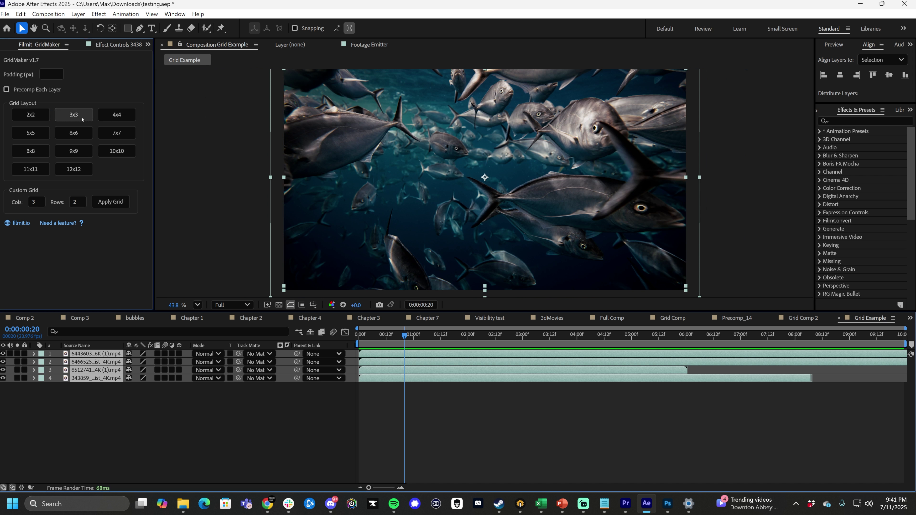
pyautogui.scroll(1, 536, 187)
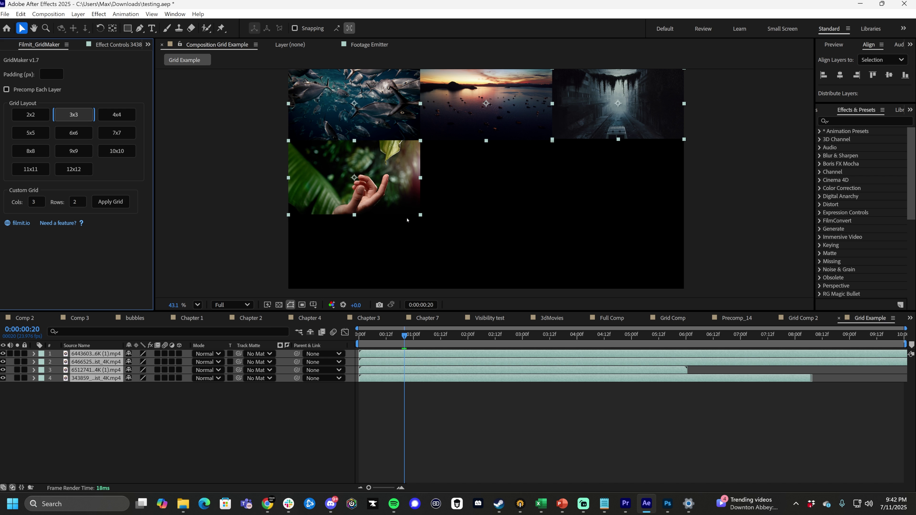
pyautogui.click(111, 405)
pyautogui.click(96, 354)
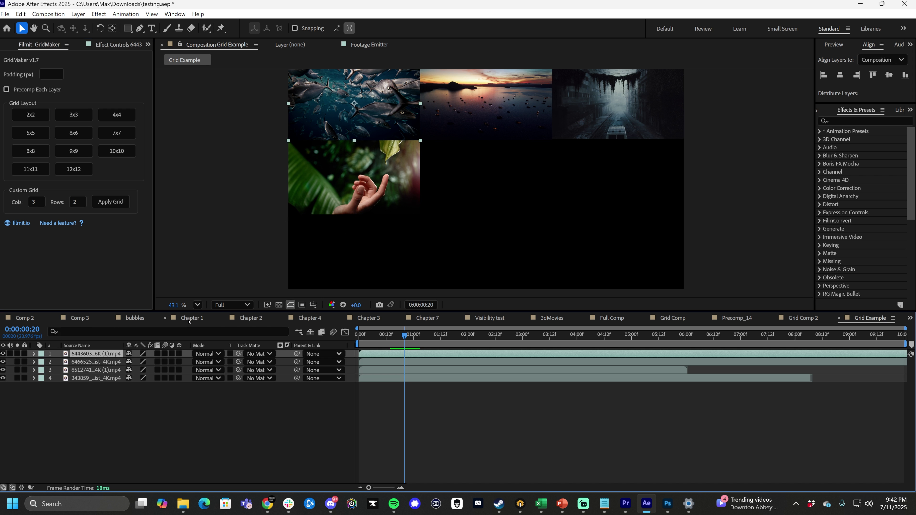
pyautogui.hotkey('ctrl', 'z')
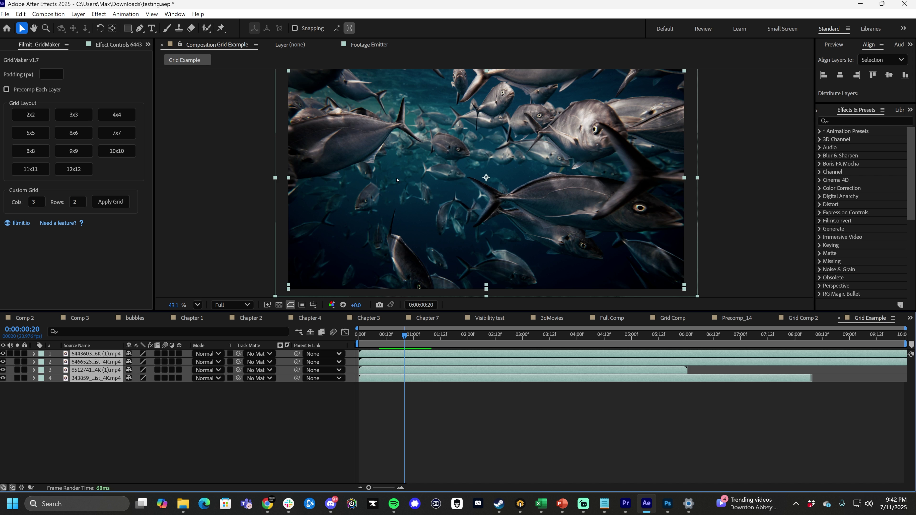
pyautogui.scroll(-1, 504, 157)
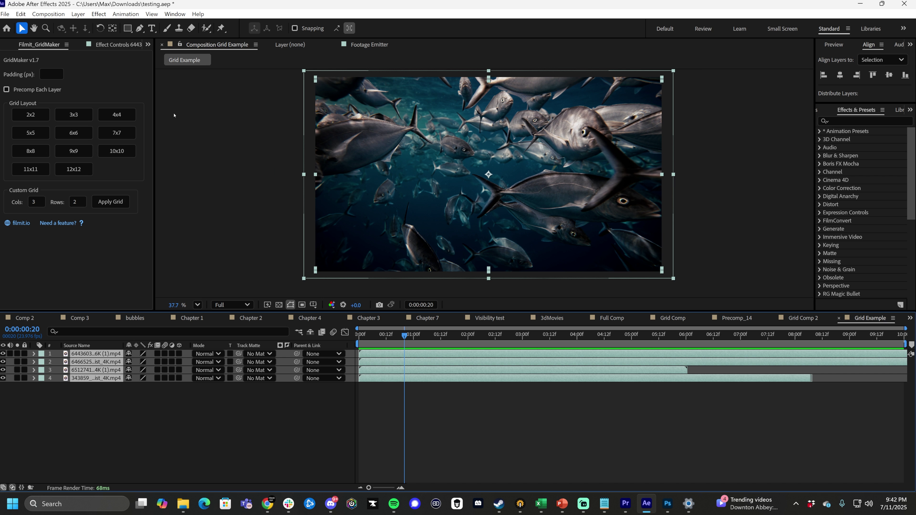
# Enable Precomp Each Layer and arrange the four selected clips in a 2x2 grid
pyautogui.click(8, 90)
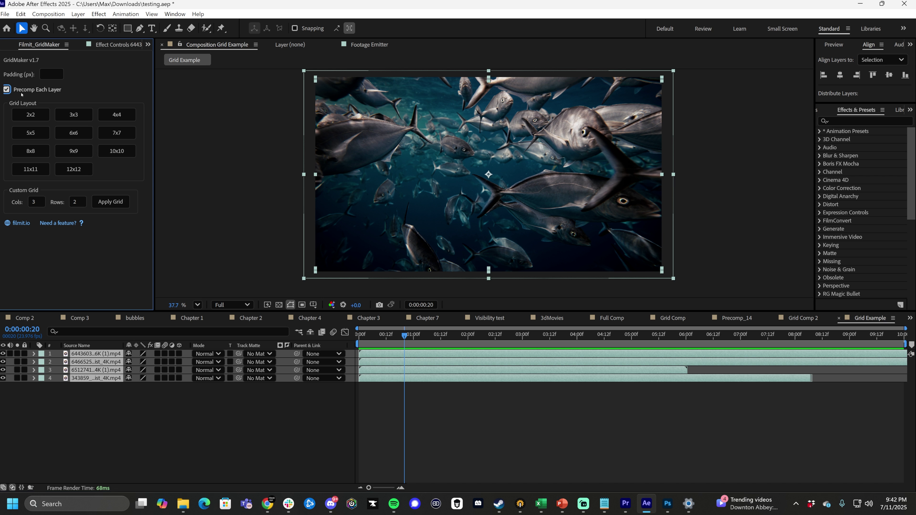
pyautogui.click(32, 115)
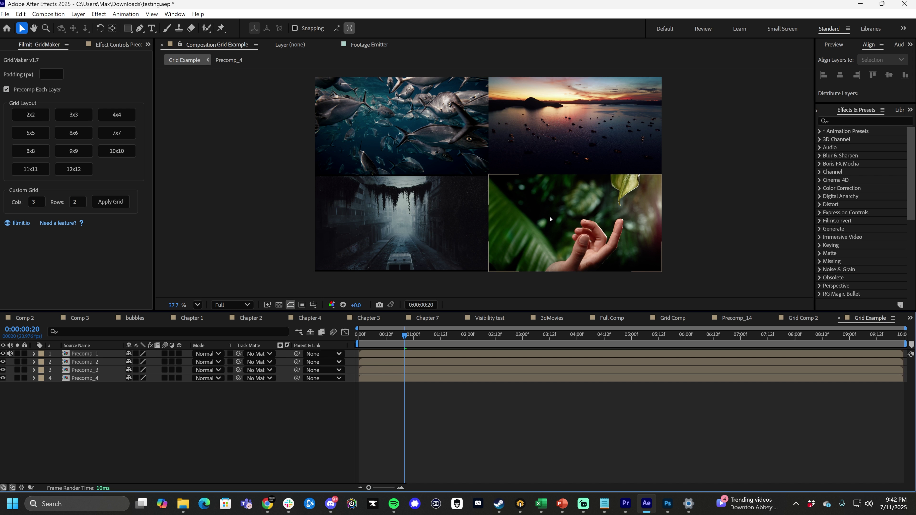
# Open the street clip's precomp from the grid, scale the clip up to fill the frame, and return to Grid Example
pyautogui.click(415, 236)
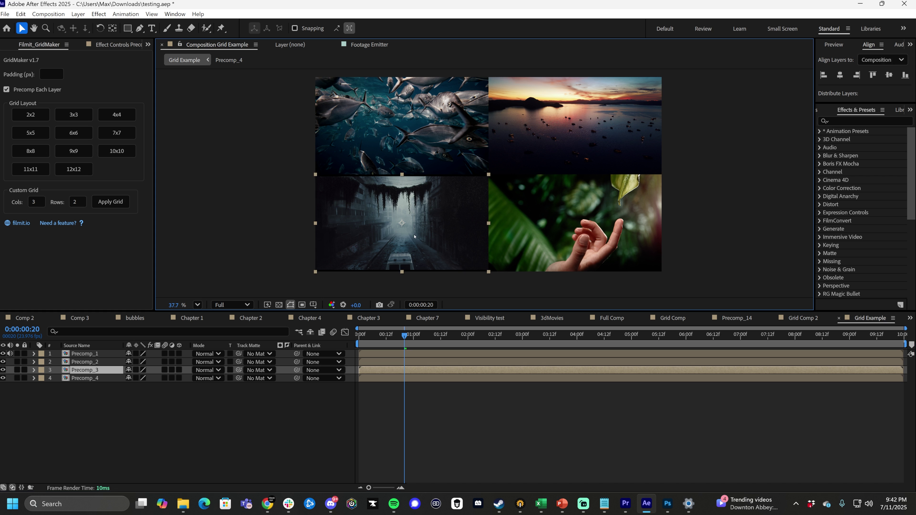
pyautogui.doubleClick(414, 236)
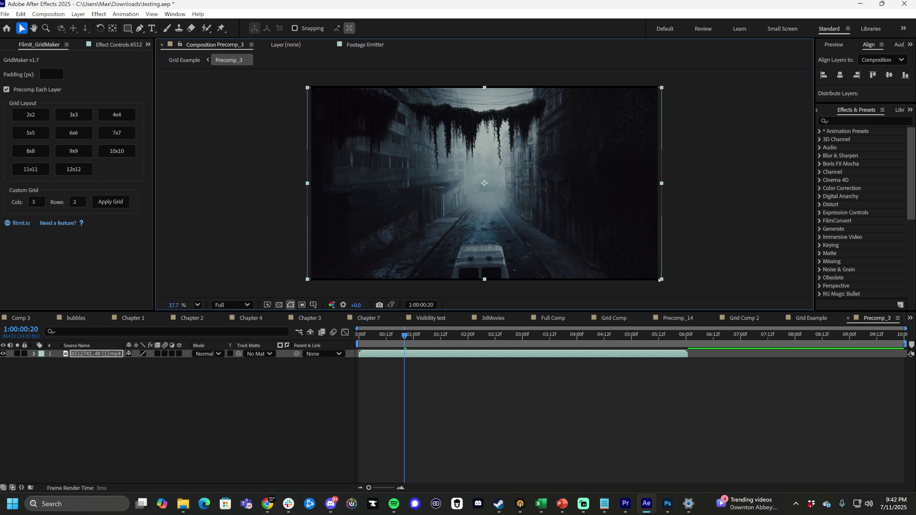
pyautogui.click(184, 59)
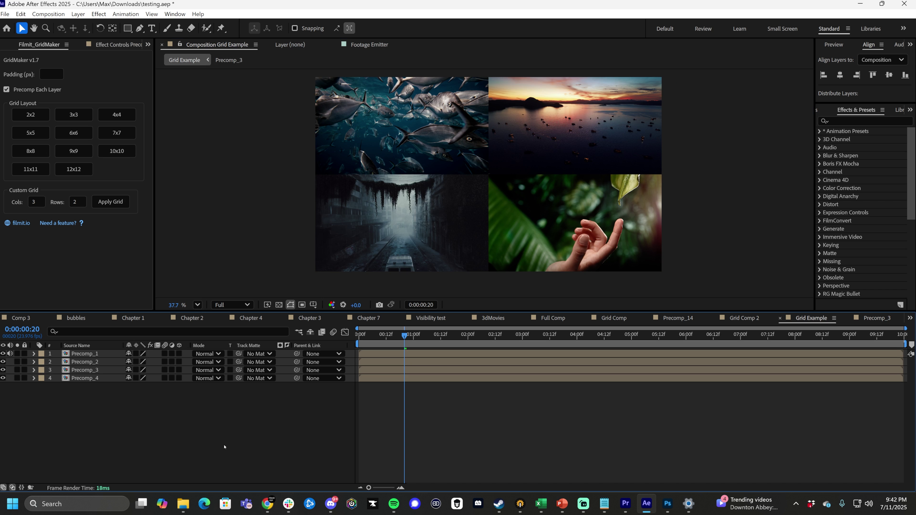
# Undo the precomposed 2x2 grid to restore the four original video layers
pyautogui.hotkey('ctrl', 'shift', 'a')
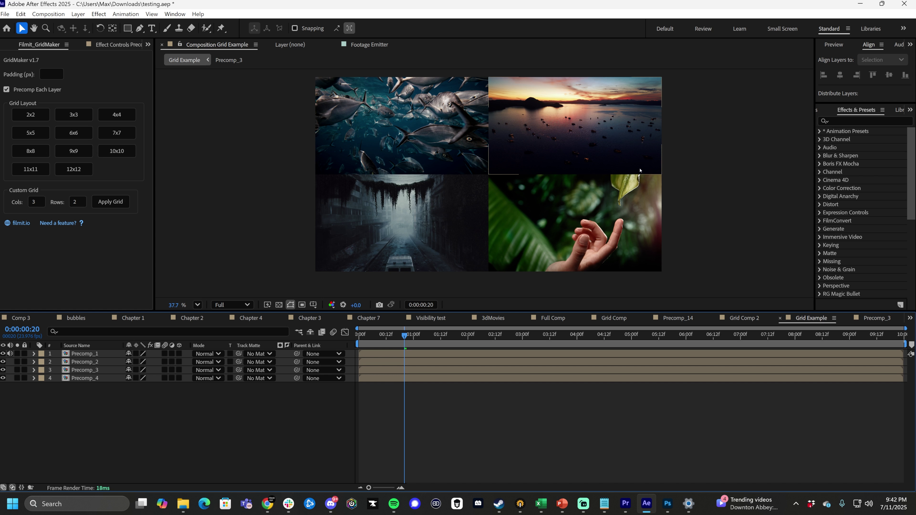
pyautogui.click(618, 166)
pyautogui.hotkey('ctrl', 'z')
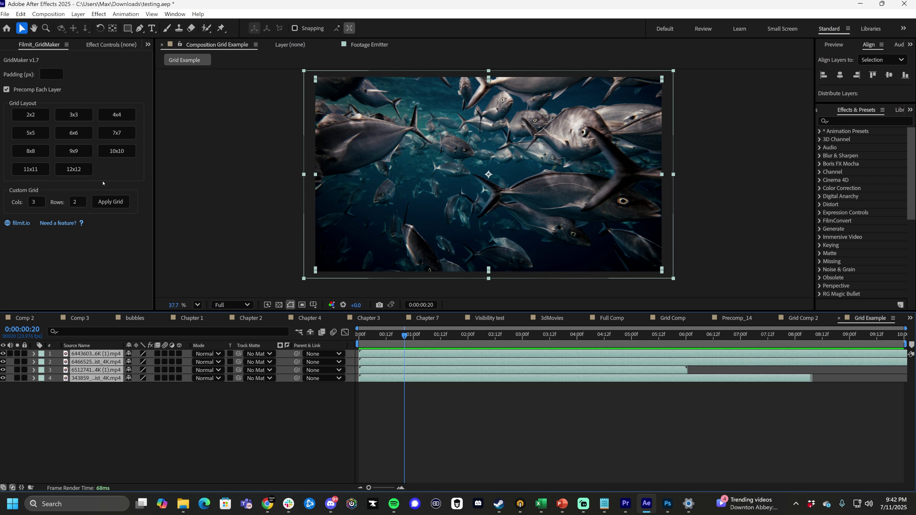
# Set the padding to 10 px and arrange the clips in a precomposed 2x2 grid
pyautogui.click(57, 71)
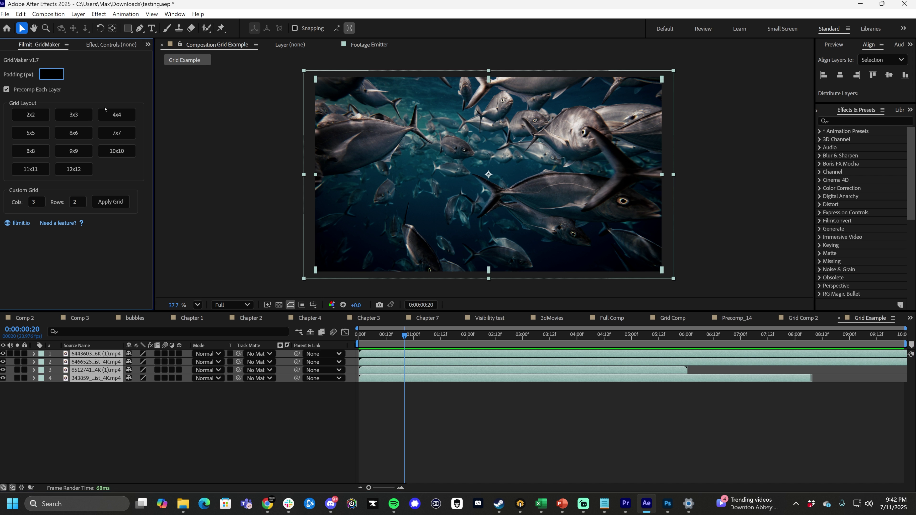
pyautogui.write('10')
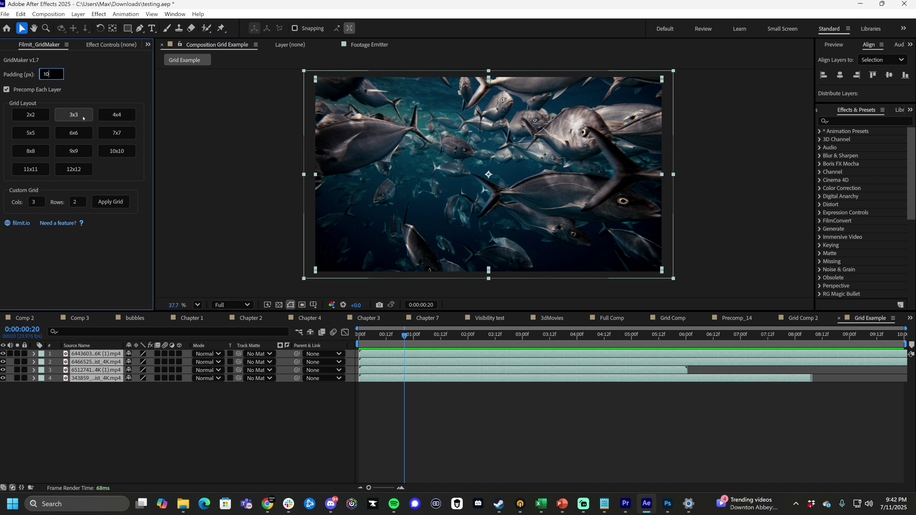
pyautogui.click(38, 116)
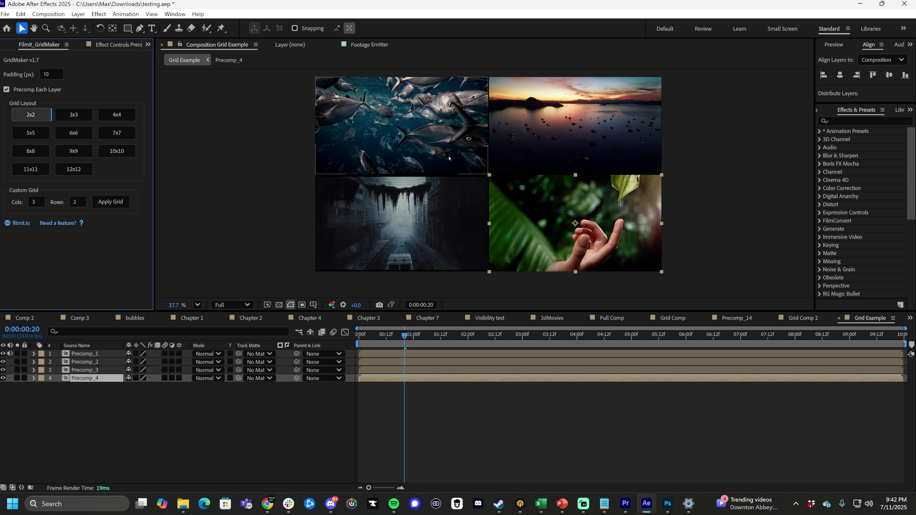
# Enlarge the street clip inside Precomp_3 to cover its black edges, and go back to the Grid Example composition
pyautogui.doubleClick(419, 236)
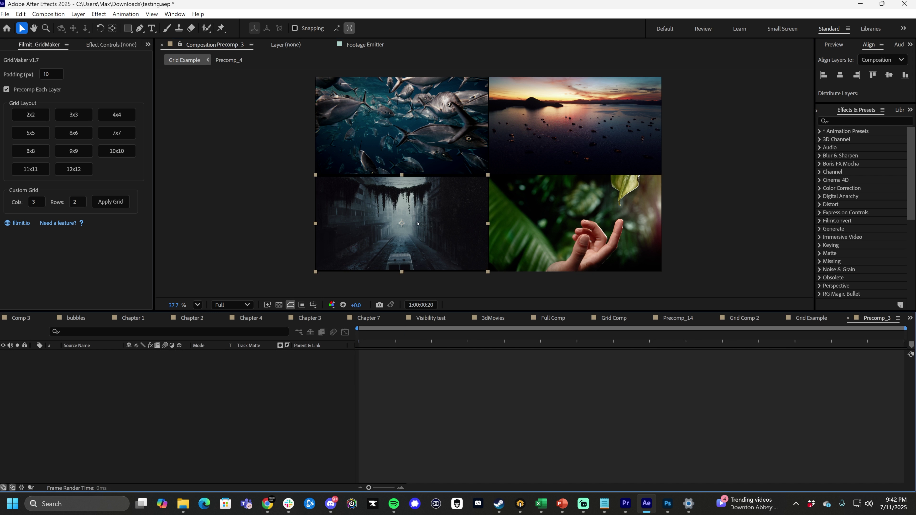
pyautogui.moveTo(658, 278); pyautogui.dragTo(675, 286)
pyautogui.click(175, 60)
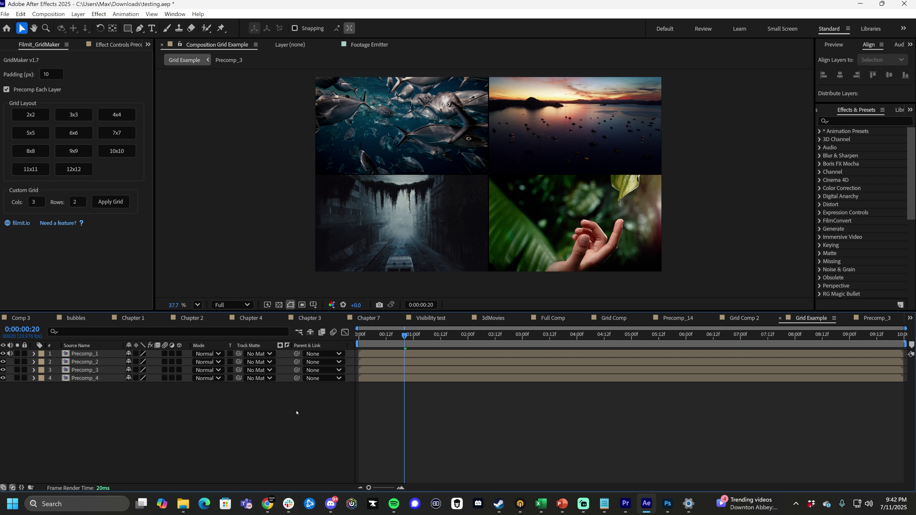
# Add a white (FFFFFF) solid beneath the four precomps as a background for the grid gaps
pyautogui.rightClick(195, 432)
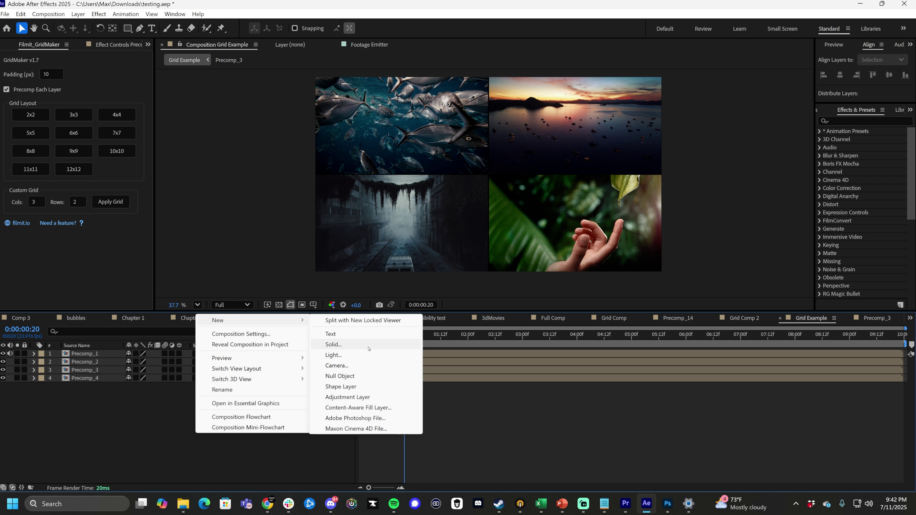
pyautogui.click(327, 343)
pyautogui.click(449, 320)
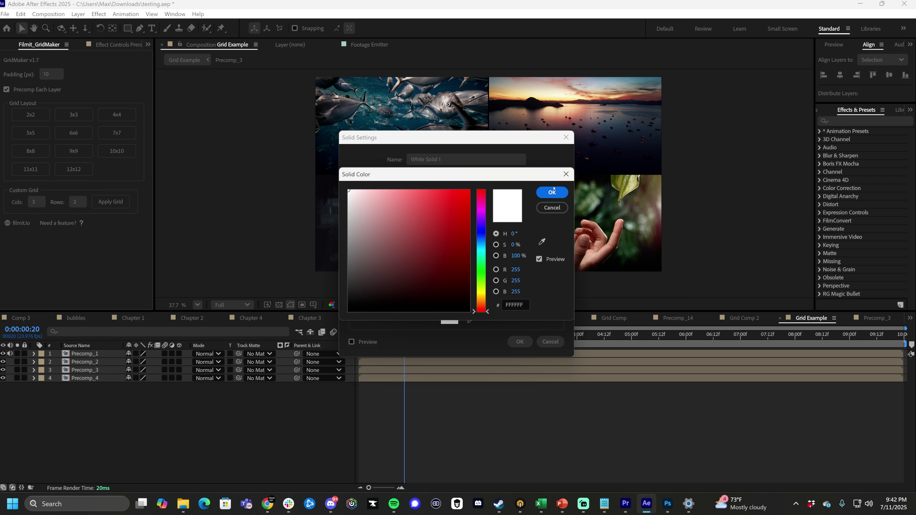
pyautogui.press('Return')
pyautogui.press('Return')
pyautogui.click(176, 428)
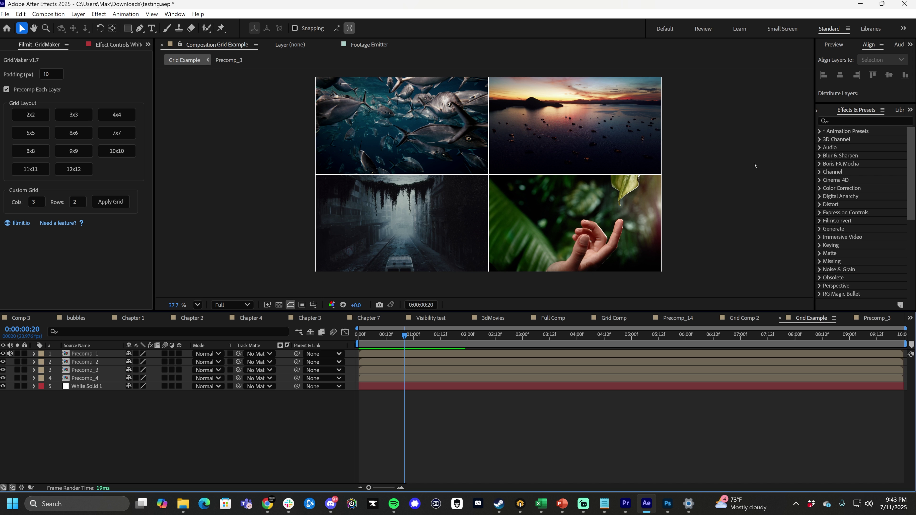
# Undo the white solid and the padded 2x2 grid, and arrange the four clips in a 12x12 grid
pyautogui.hotkey('ctrl', 'z')
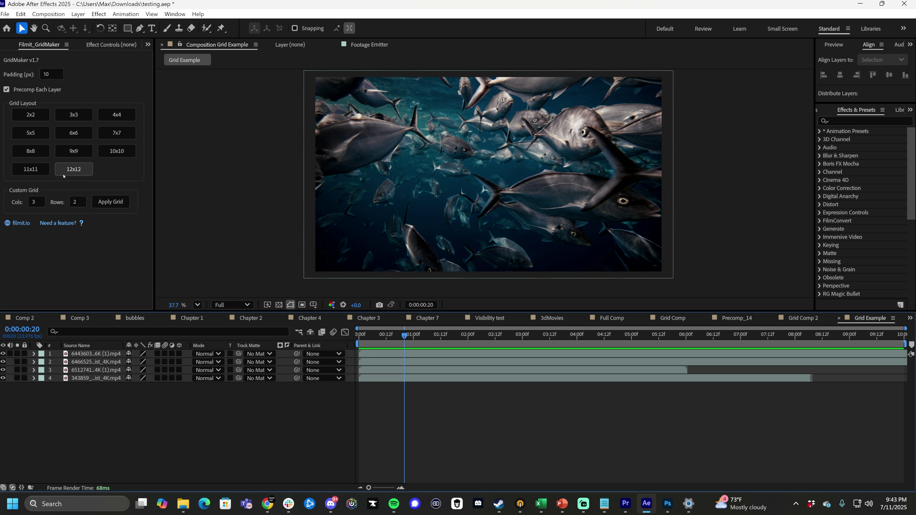
pyautogui.click(78, 173)
pyautogui.click(78, 173)
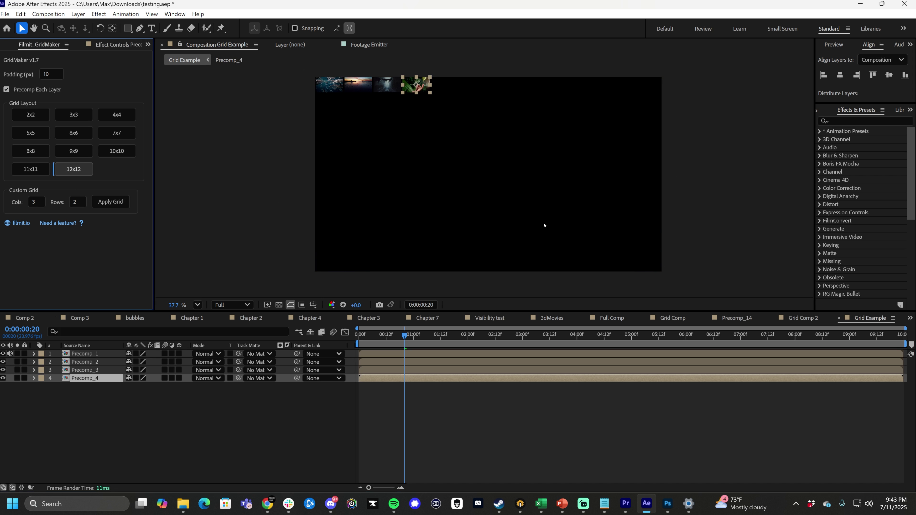
# Undo the padded 12x12 grid, set the padding to 0 px, and arrange the clips in a 12x12 grid again
pyautogui.hotkey('ctrl', 'z')
pyautogui.click(19, 73)
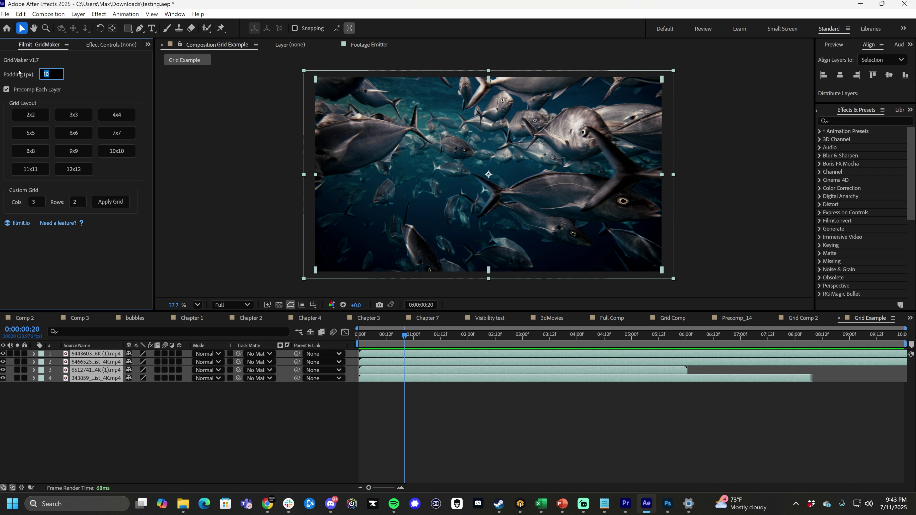
pyautogui.write('0')
pyautogui.click(74, 169)
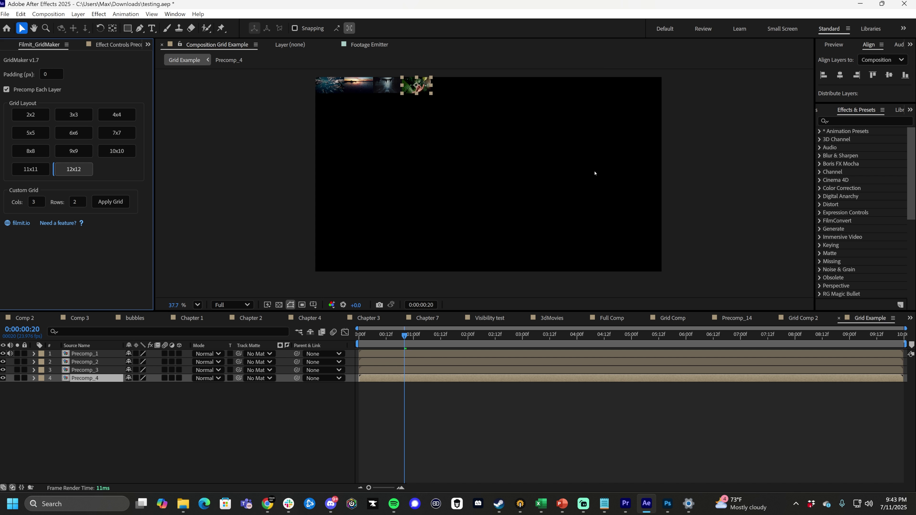
# Undo the 12x12 grid and arrange the clips in a custom grid of 20 columns and 20 rows
pyautogui.hotkey('ctrl', 'z')
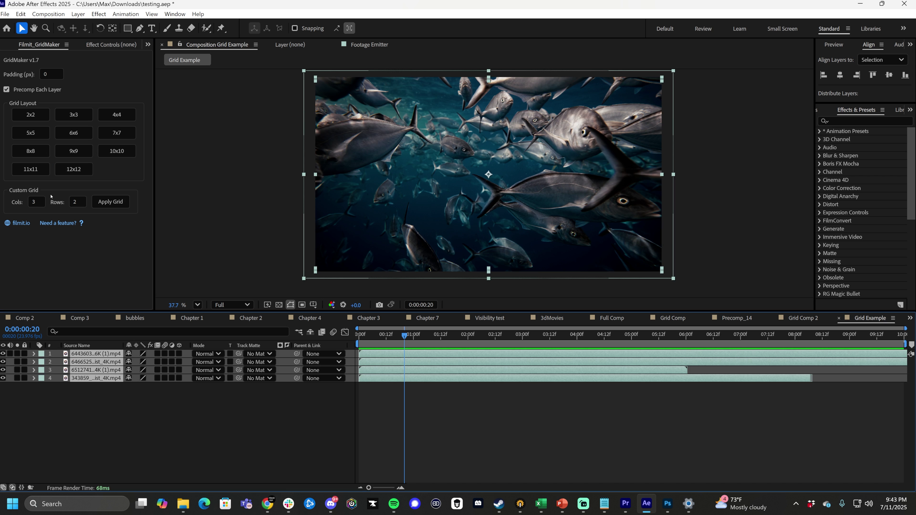
pyautogui.click(40, 198)
pyautogui.write('20')
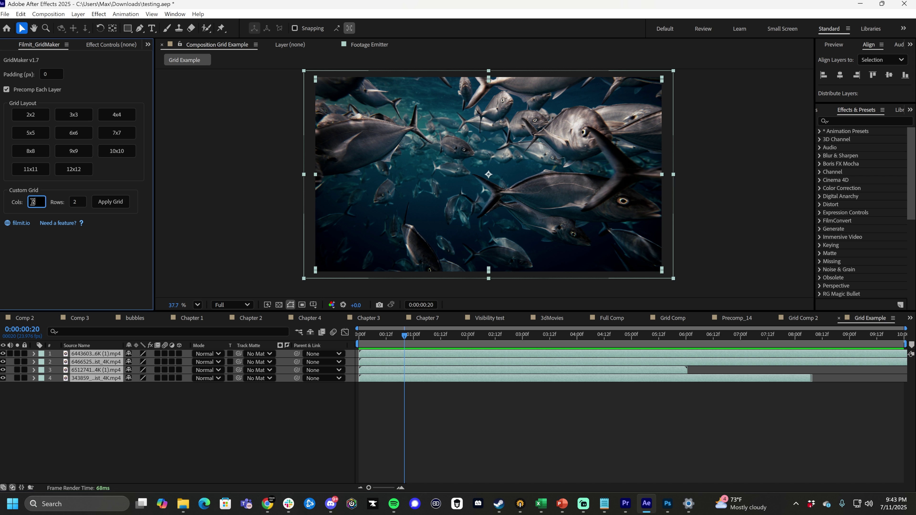
pyautogui.click(70, 201)
pyautogui.write('20')
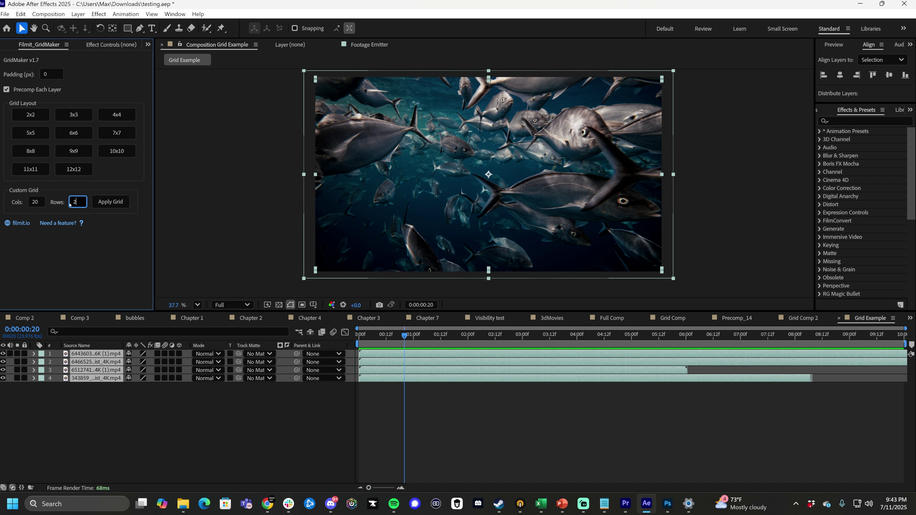
pyautogui.click(111, 202)
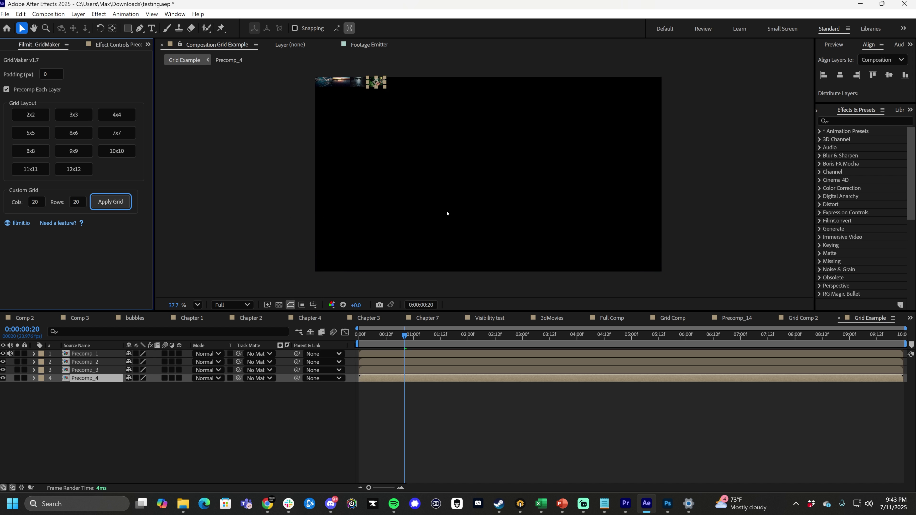
# Try a custom grid of 100 columns and 100 rows in place of the 20x20 grid, undo it, and deselect the clips
pyautogui.hotkey('ctrl', 'z')
pyautogui.doubleClick(35, 202)
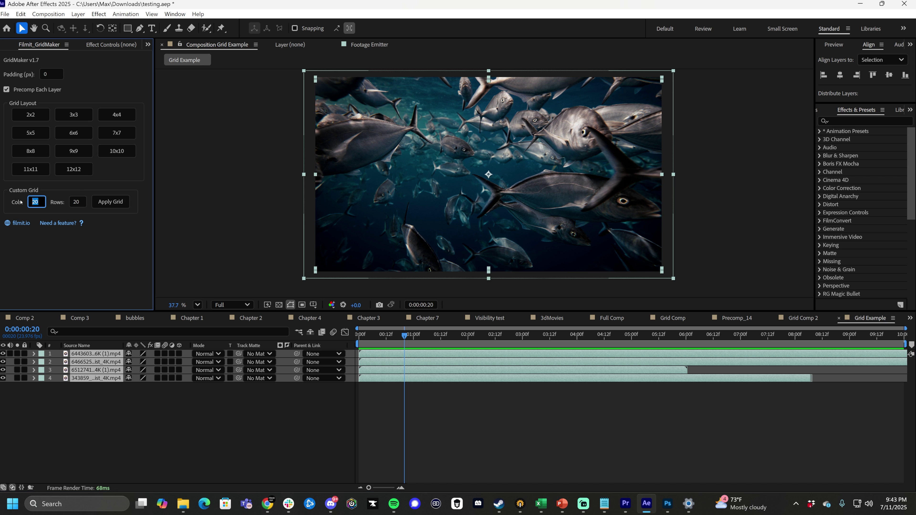
pyautogui.write('100')
pyautogui.doubleClick(78, 202)
pyautogui.write('100')
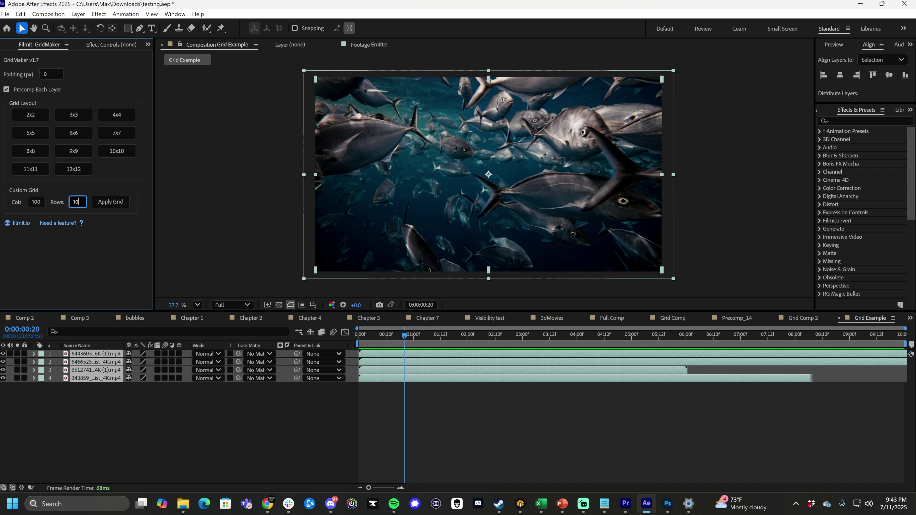
pyautogui.click(111, 202)
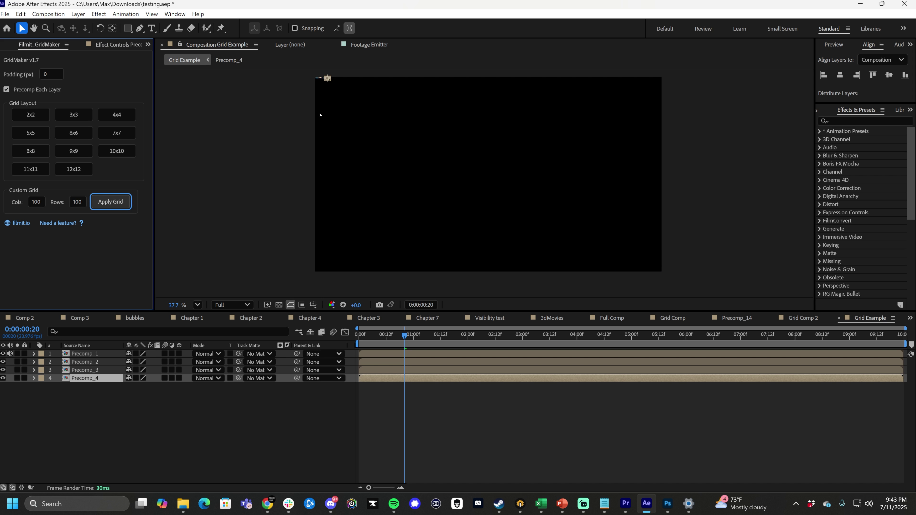
pyautogui.hotkey('ctrl', 'z')
pyautogui.click(262, 186)
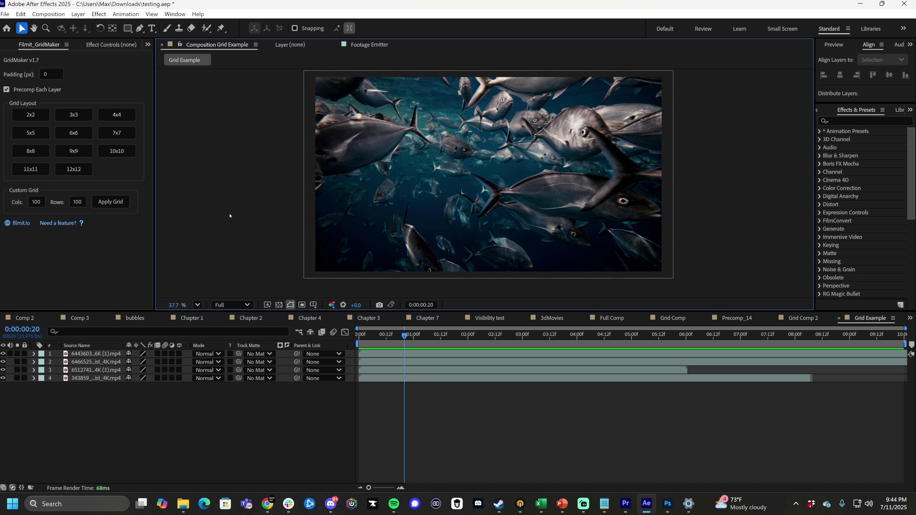
# Open the feature request link of the GridMaker script and look over the Filmit.io contact form in the browser
pyautogui.click(65, 224)
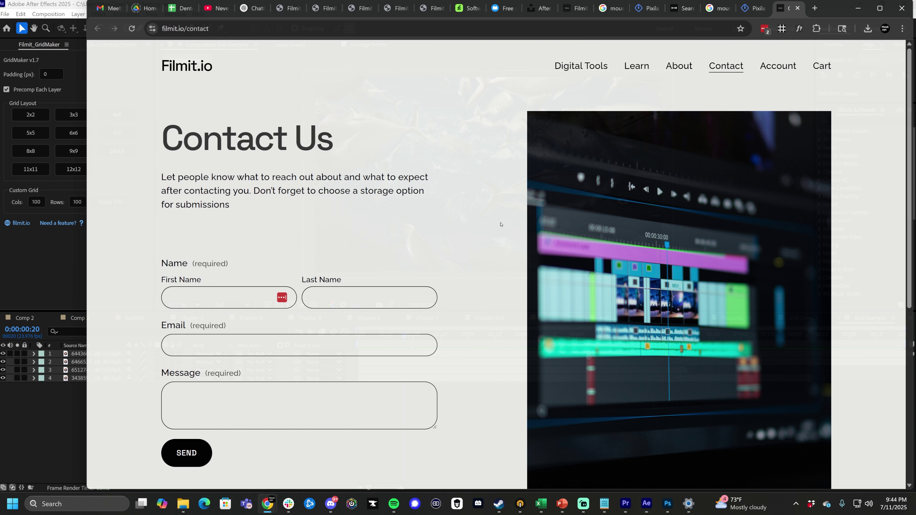
pyautogui.scroll(-3, 501, 224)
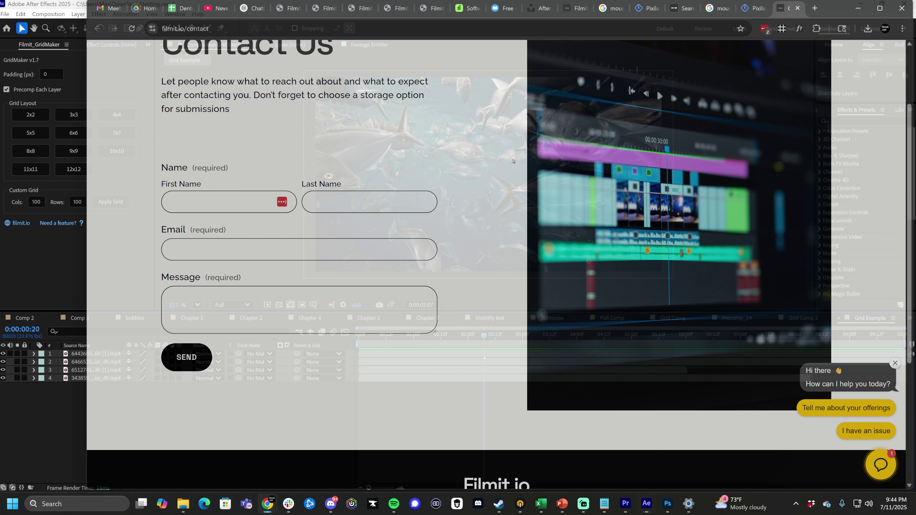
pyautogui.scroll(2, 530, 207)
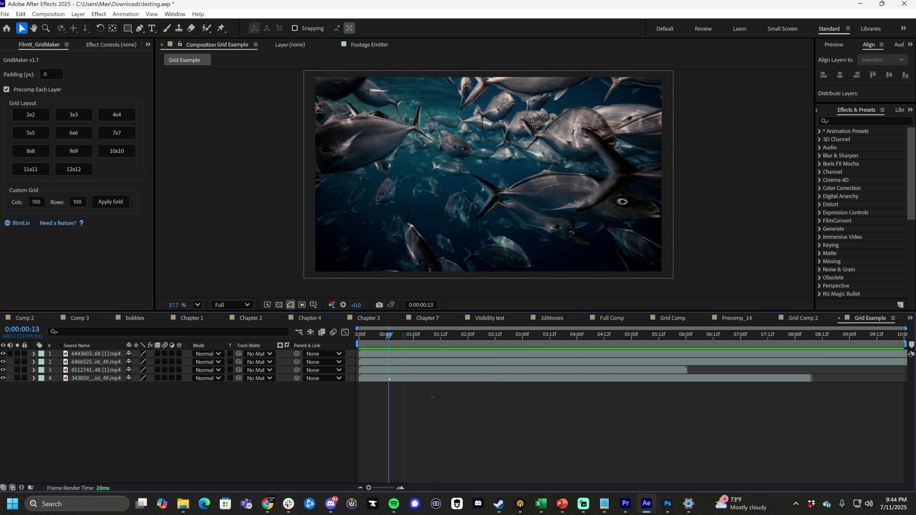
pyautogui.moveTo(389, 379); pyautogui.dragTo(514, 384)
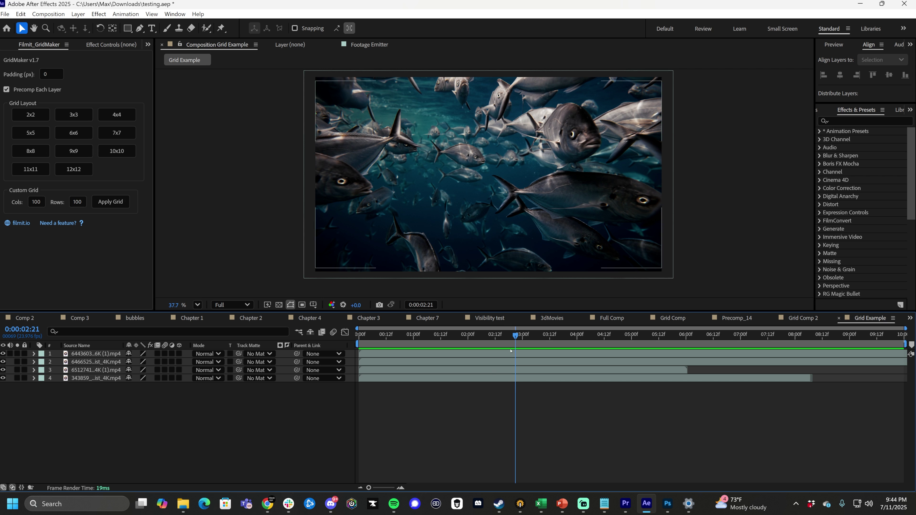
pyautogui.moveTo(514, 383); pyautogui.dragTo(514, 356)
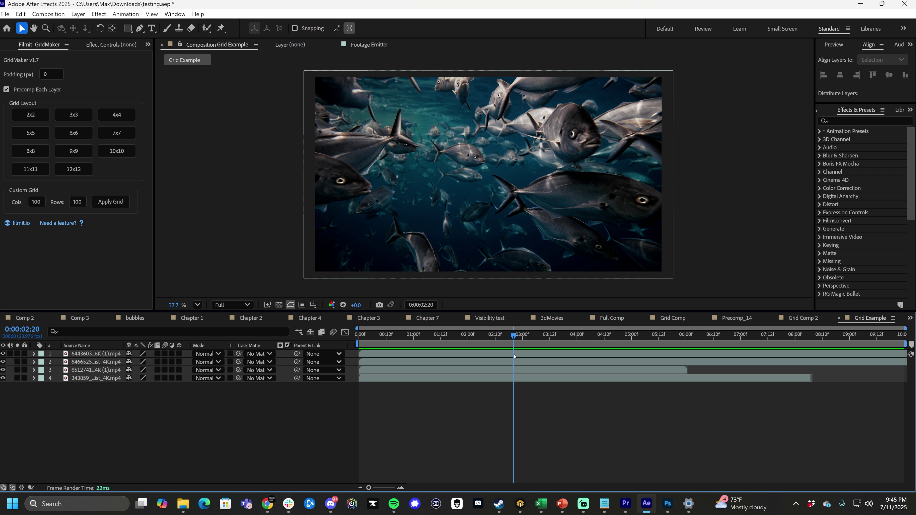
pyautogui.moveTo(515, 357); pyautogui.dragTo(534, 336)
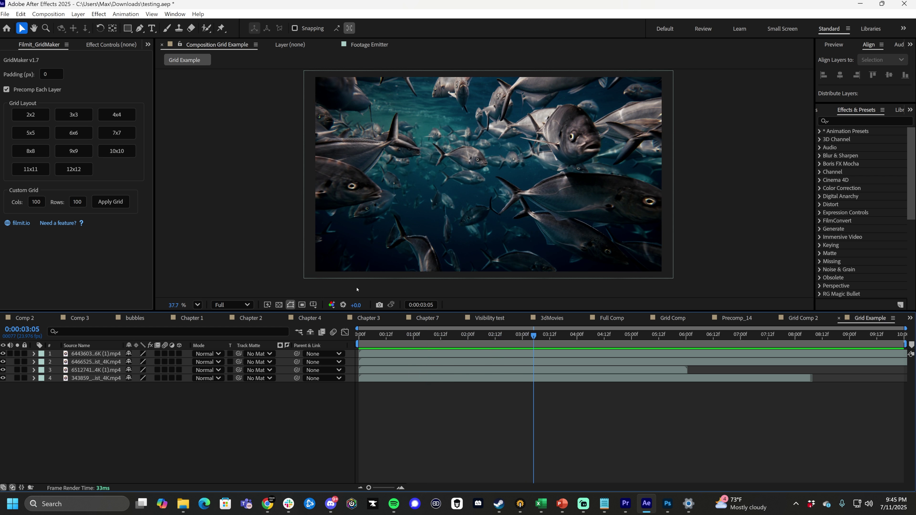